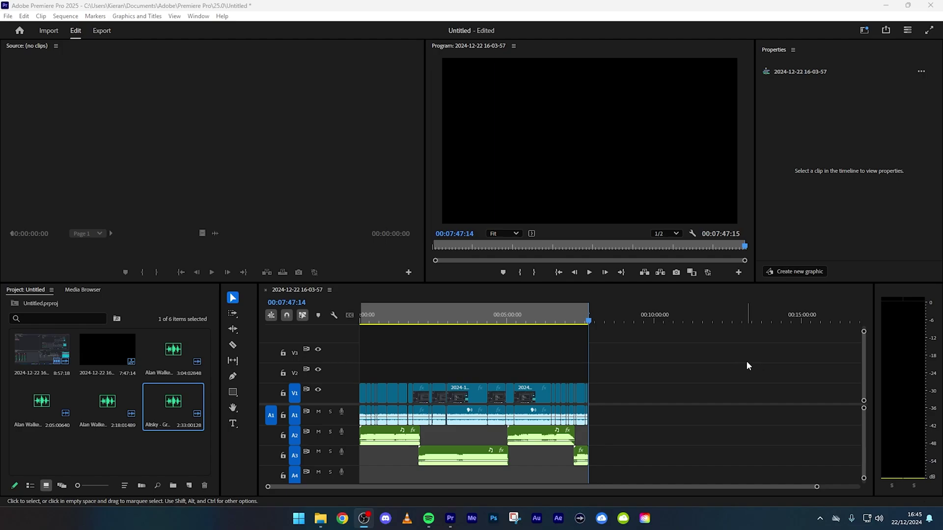
Scrub the playhead to several points in the 7:47 sequence to preview the recording.
click(748, 377)
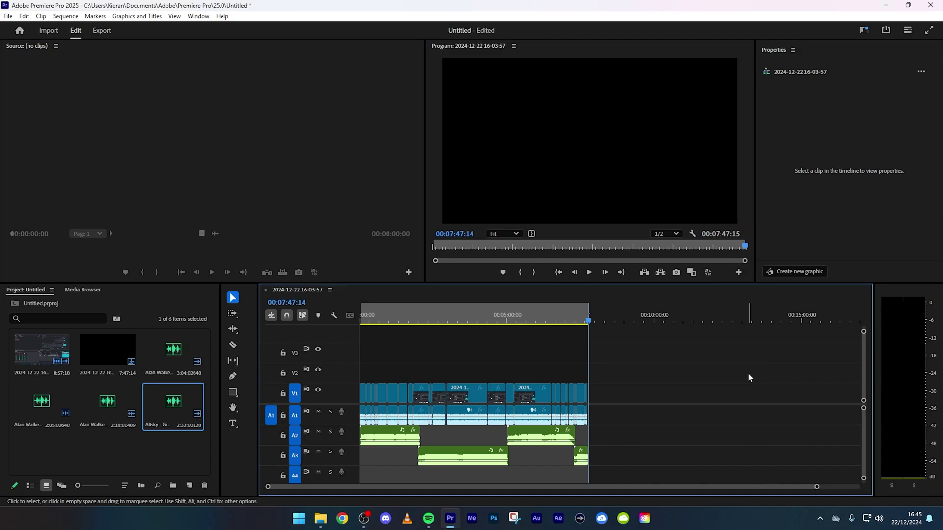
click(560, 321)
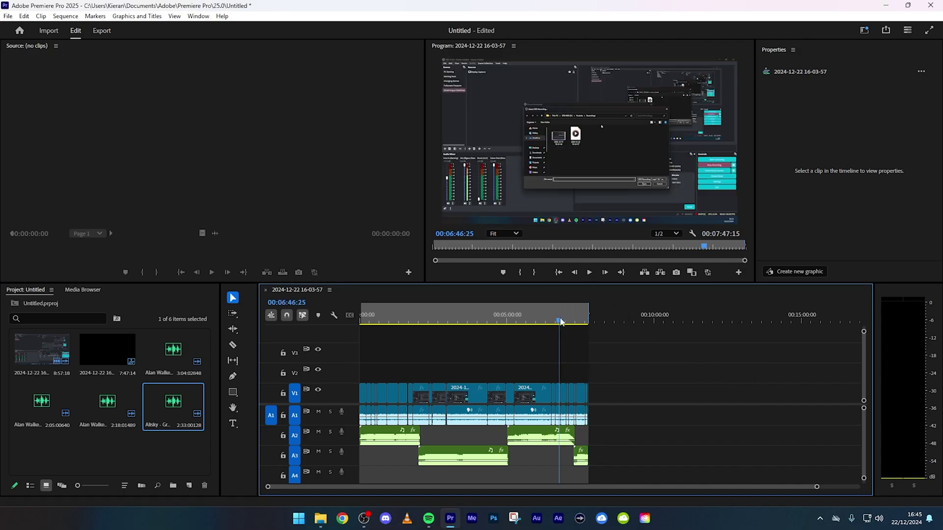
click(480, 320)
click(434, 318)
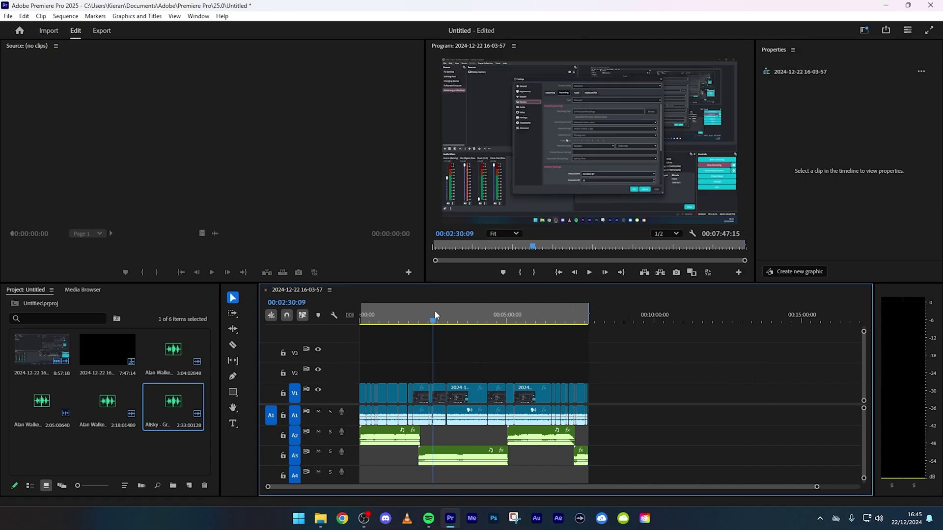
click(393, 320)
click(575, 320)
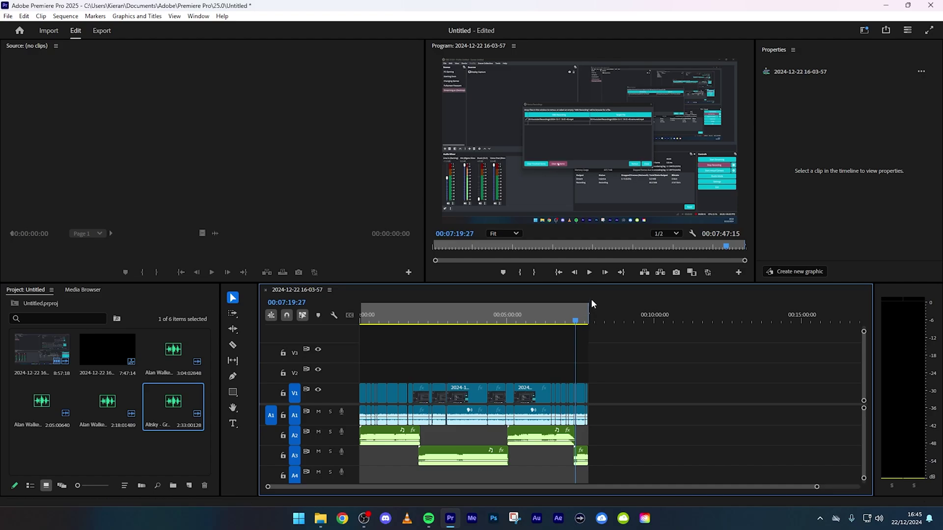
Open the media export settings and choose the Youtube 1440p 60fps preset.
click(8, 16)
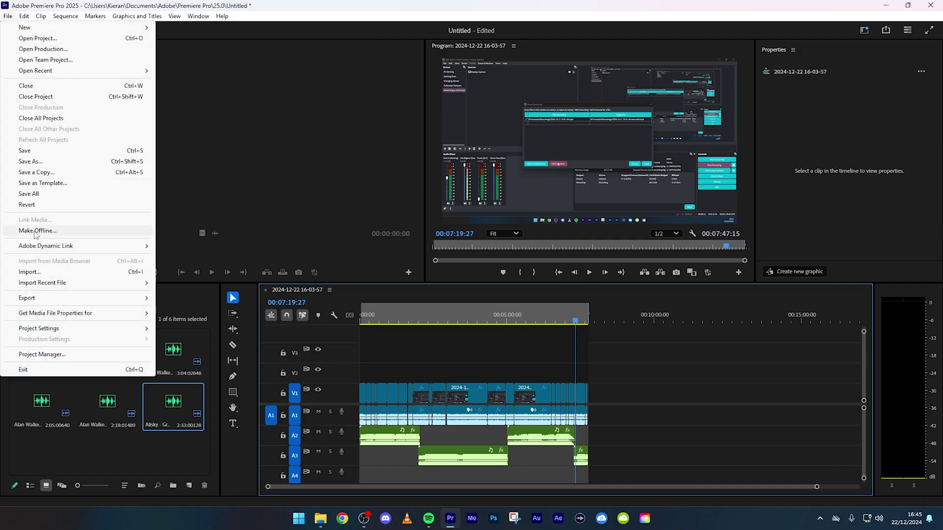
mouse_move(42, 298)
click(184, 299)
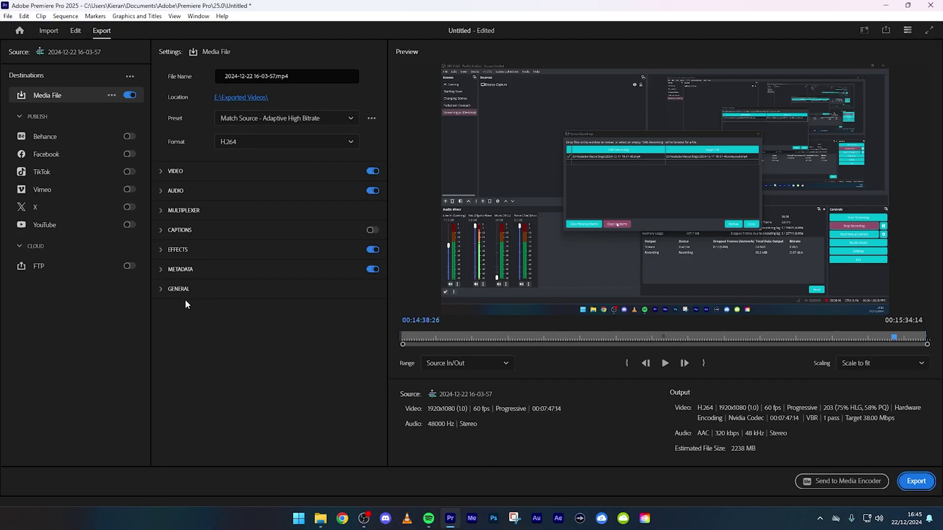
click(255, 118)
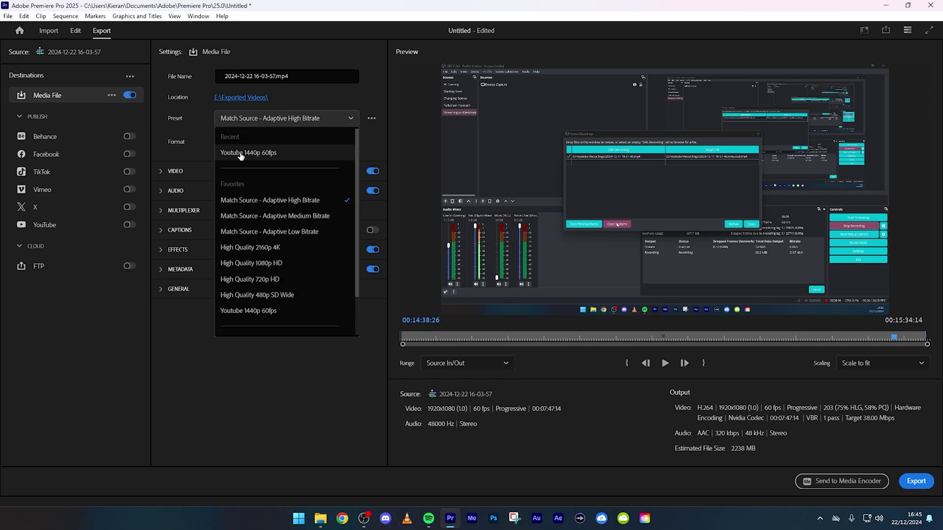
click(242, 153)
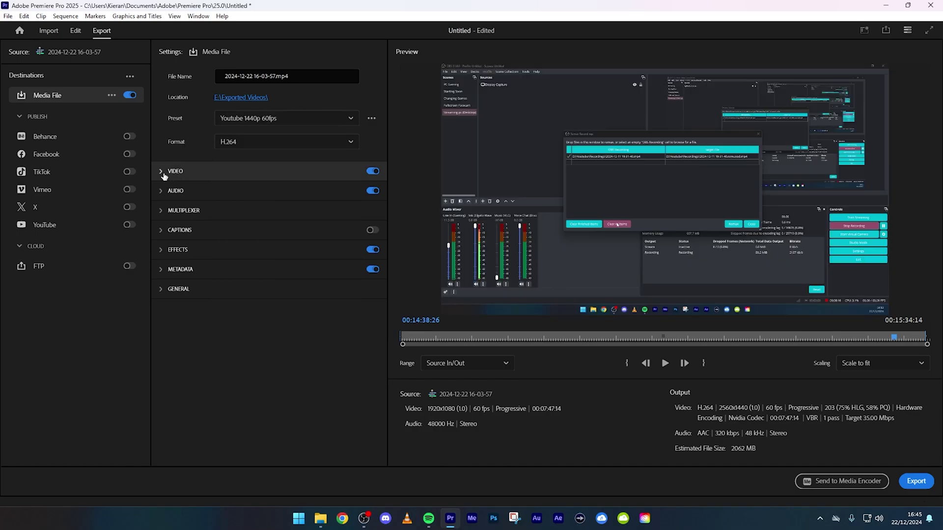
Rename the export file to 'best obs recording settings 2025' and expand the Video section.
double_click(291, 77)
key(ctrl+a)
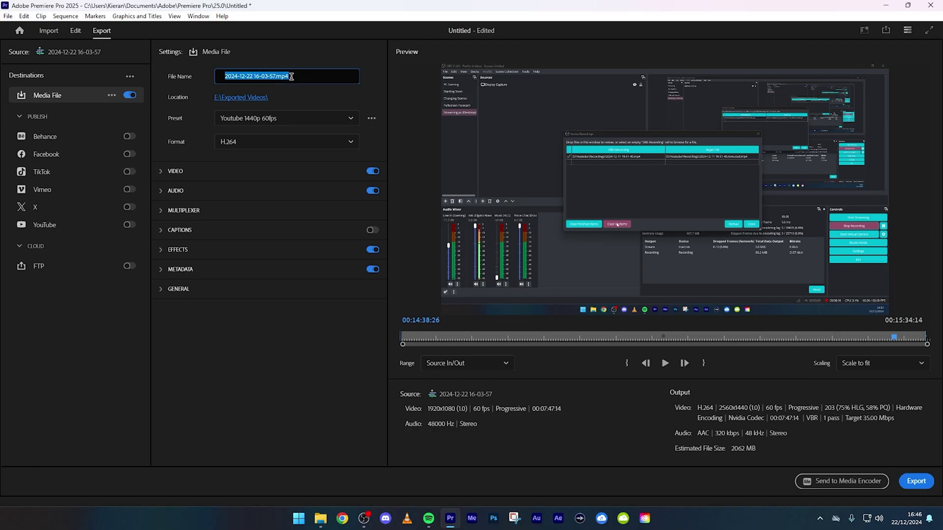
text(best obs recording settings 2025)
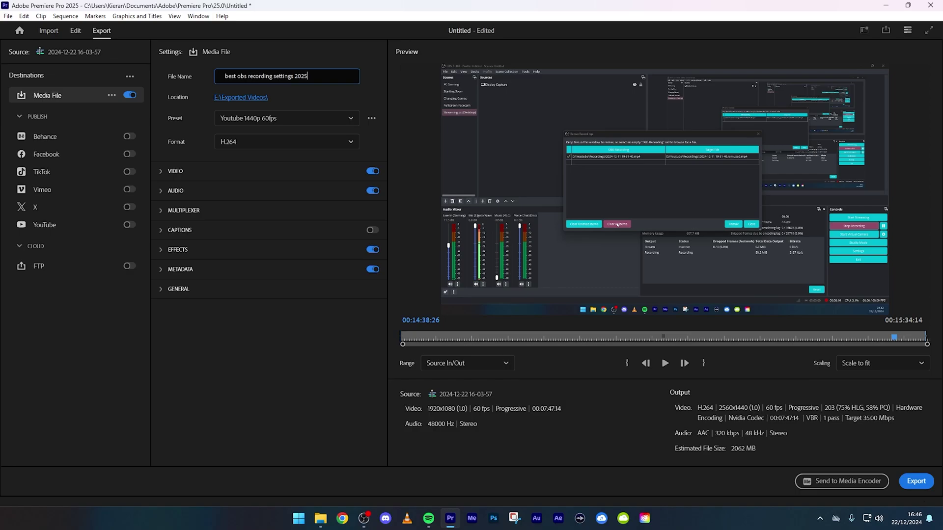
click(180, 172)
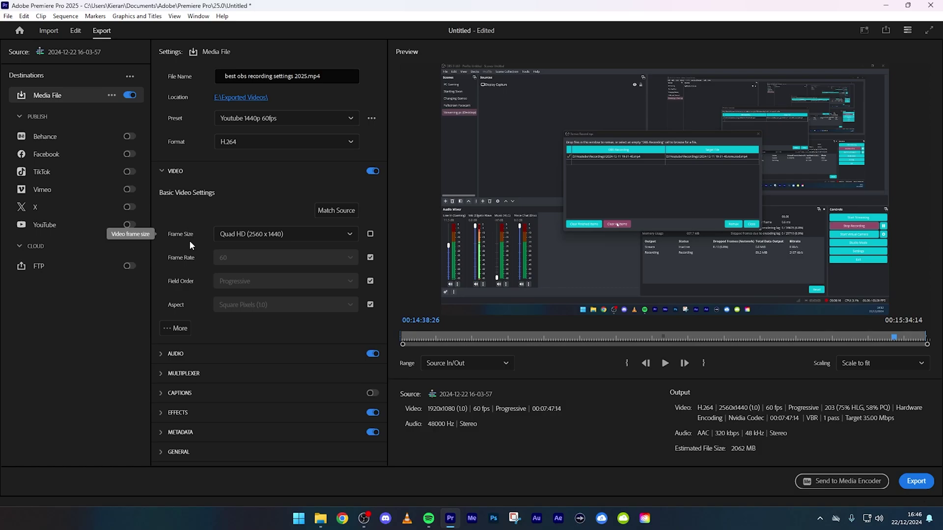
Keep the Quad HD 2560 x 1440 frame size, show the additional video settings, and scroll to Encoding Settings.
click(265, 233)
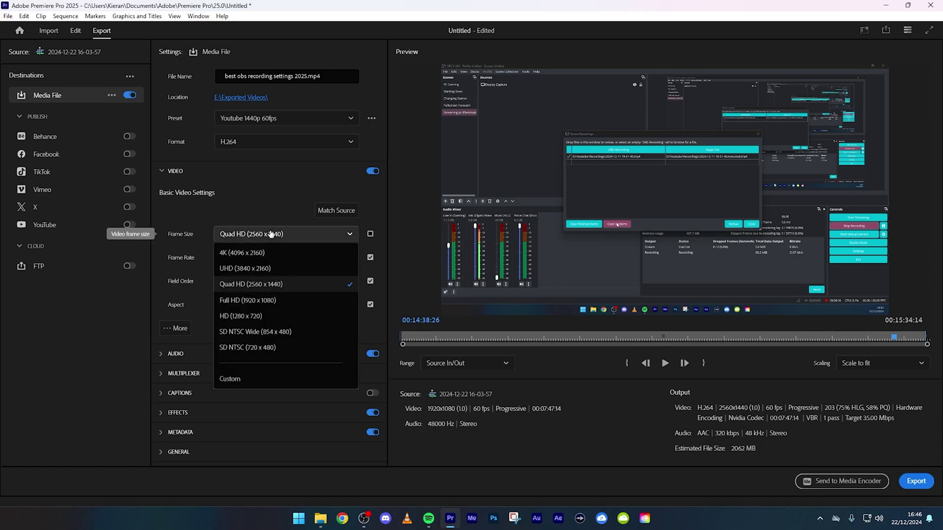
click(227, 208)
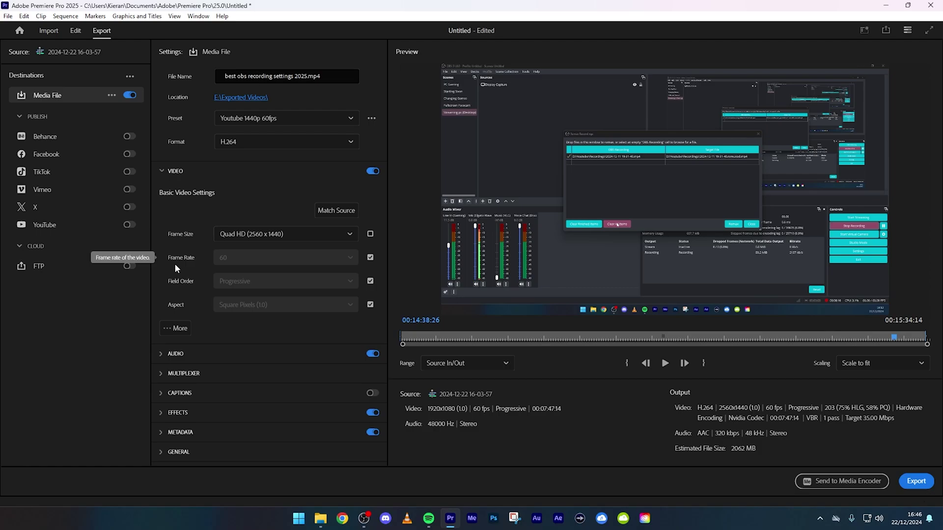
click(179, 329)
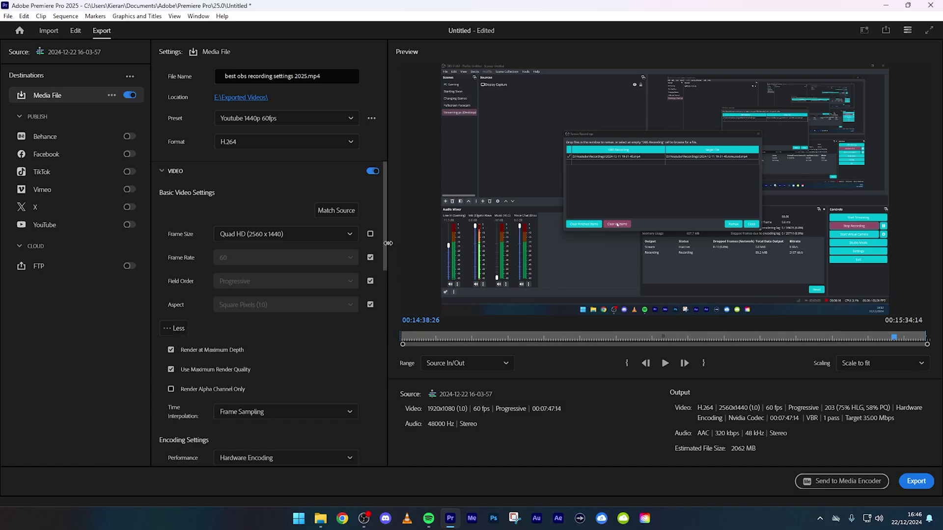
drag(385, 242, 382, 301)
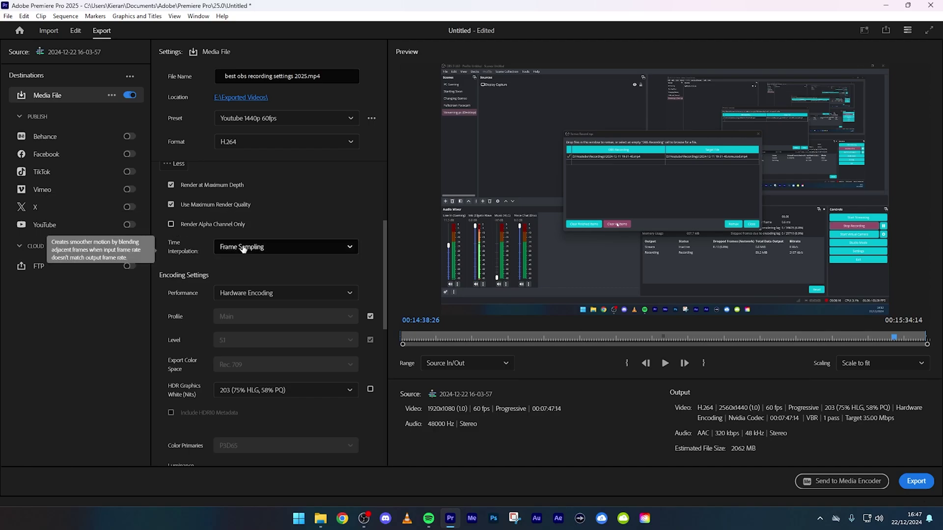
Keep Hardware Encoding as the performance option and scroll down to Bitrate Settings.
click(279, 295)
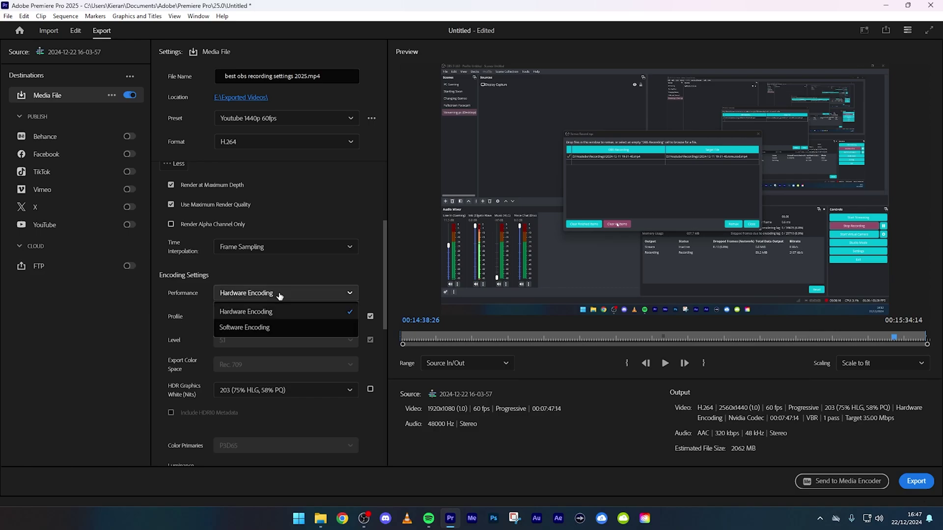
click(335, 276)
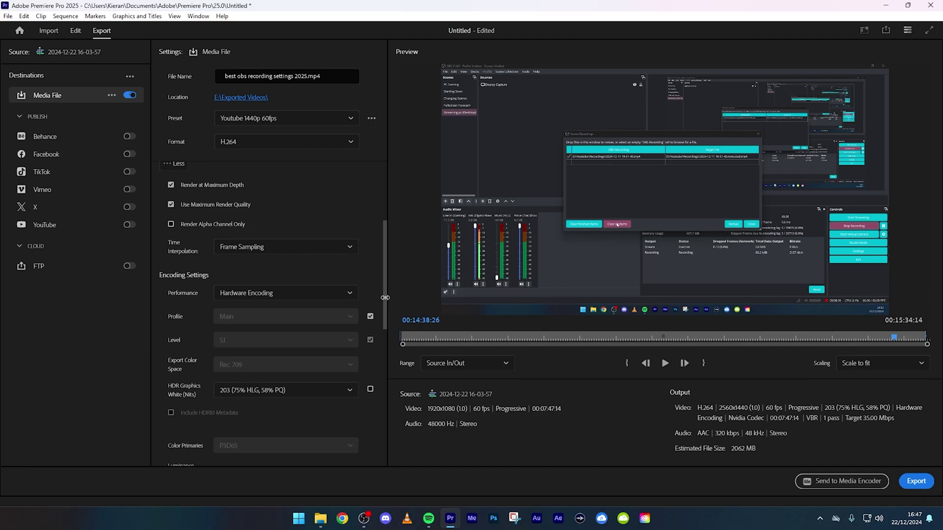
drag(385, 297, 389, 414)
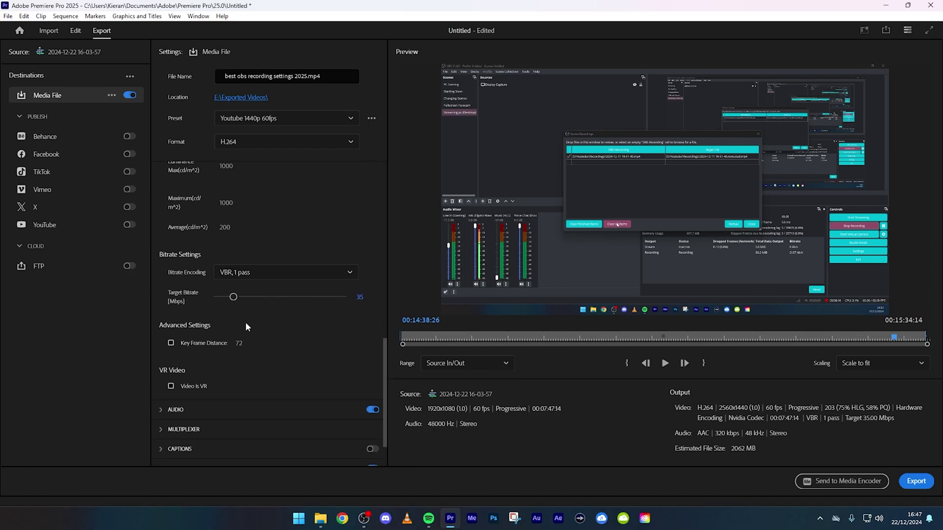
Keep VBR, 1 pass bitrate encoding and try a 70 Mbps target bitrate.
click(267, 272)
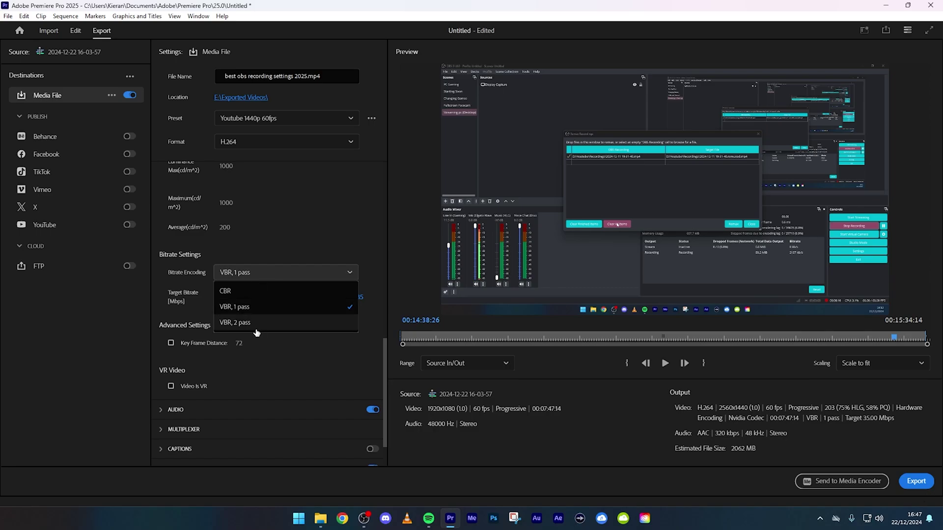
click(268, 252)
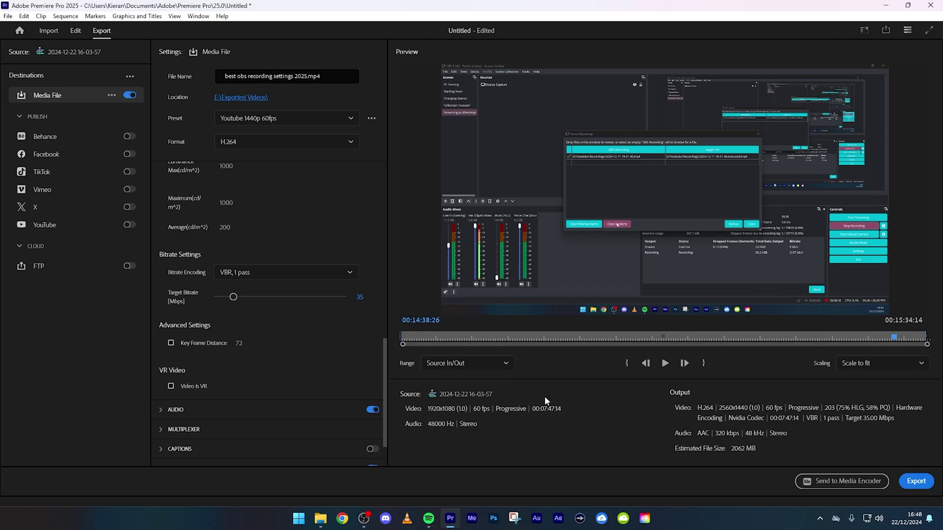
click(360, 297)
text(70)
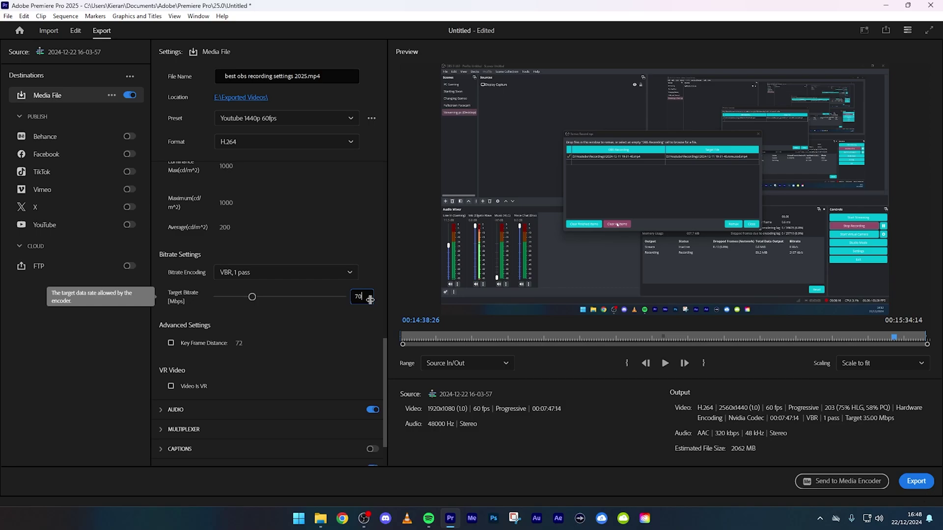
click(735, 456)
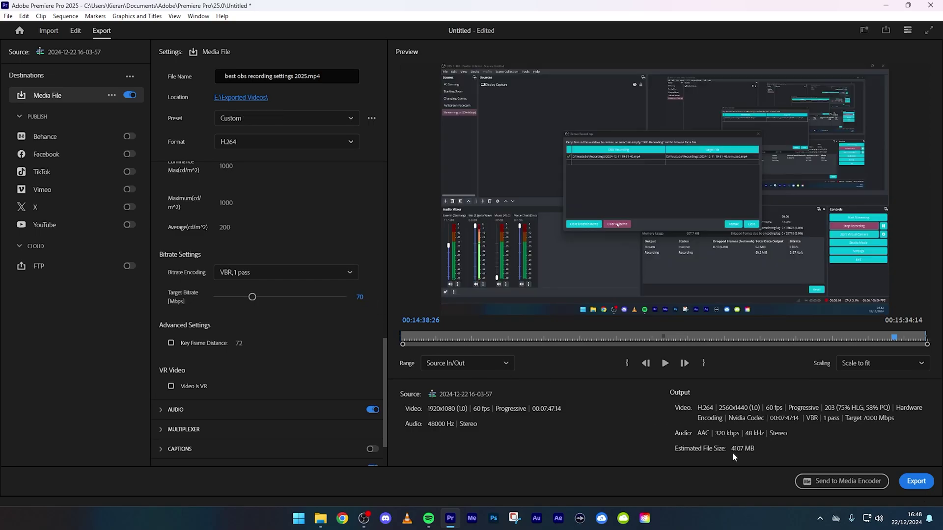
Compare with a 10 Mbps target bitrate, then set it back to 35 Mbps.
click(369, 298)
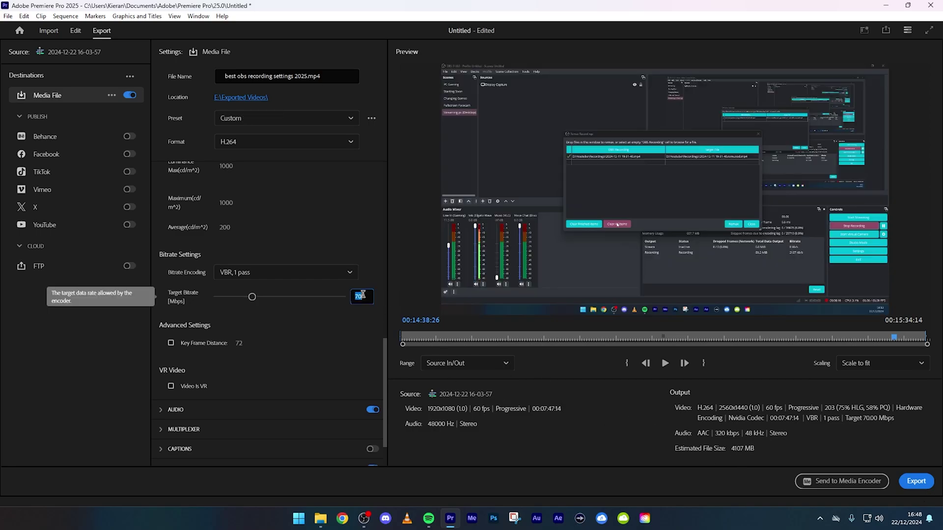
text(10)
click(769, 471)
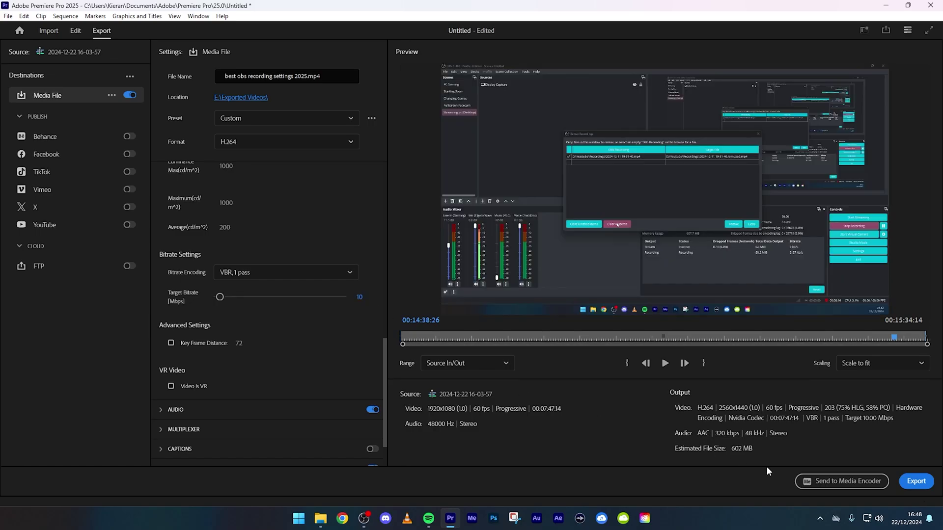
click(358, 296)
text(35)
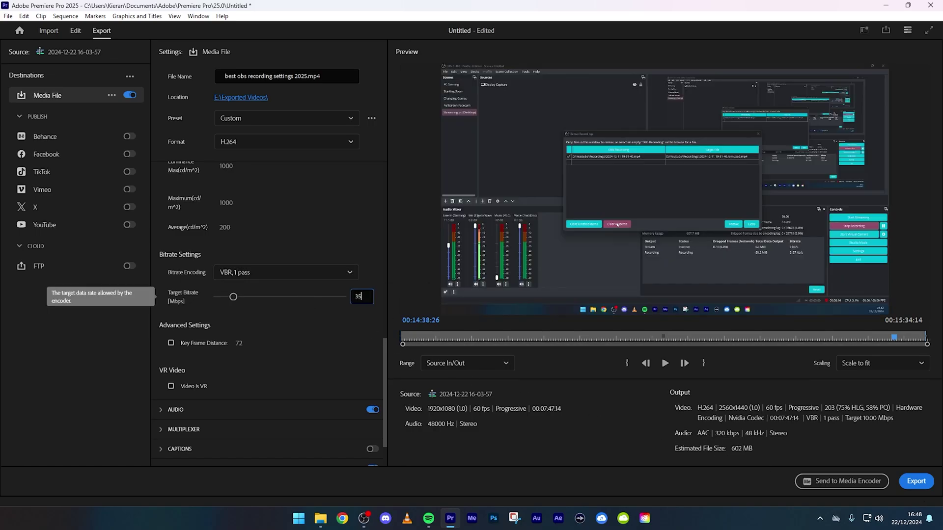
key(Return)
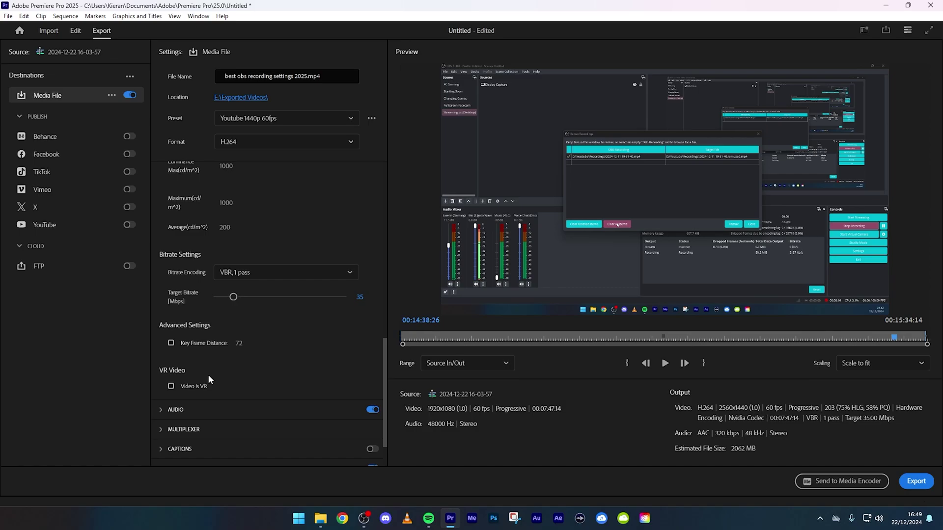
Expand the Audio section and keep the AAC audio bitrate at 320 kbps.
scroll(385, 373, down, 2)
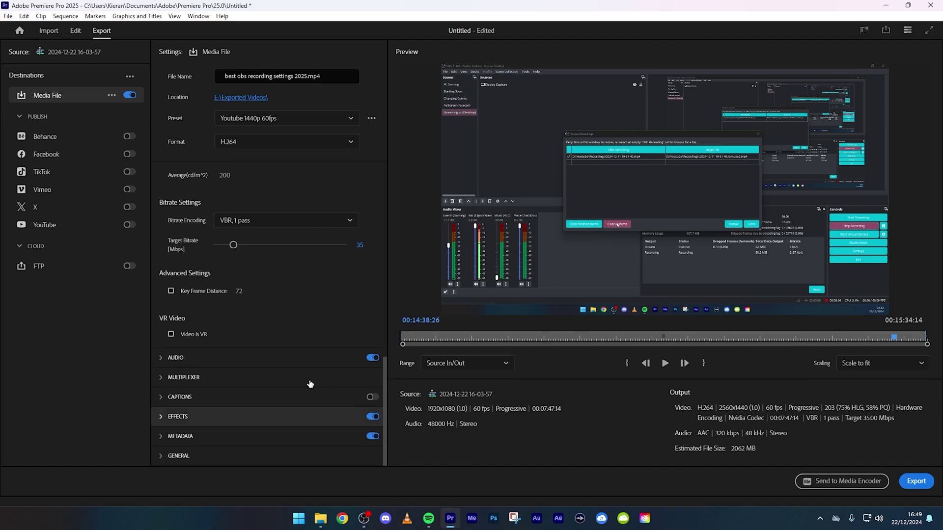
click(285, 363)
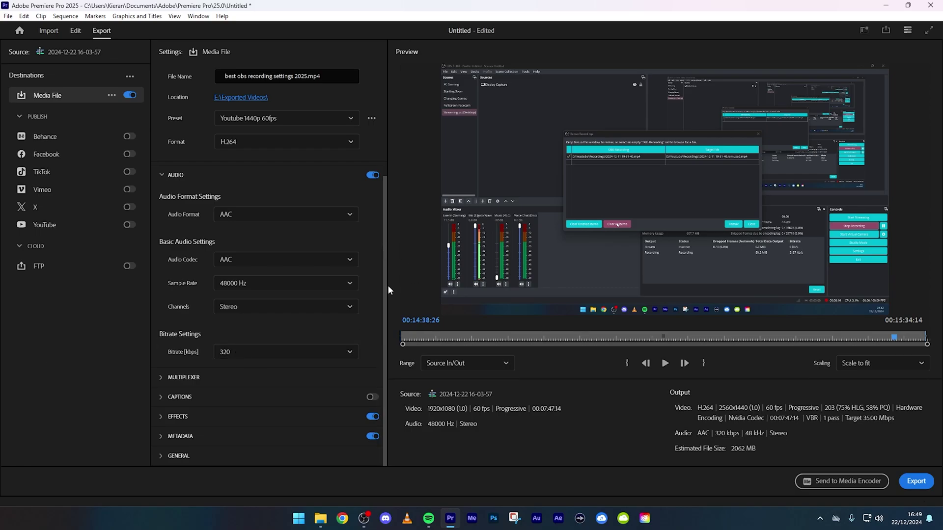
scroll(370, 258, up, 1)
scroll(381, 279, down, 1)
click(327, 351)
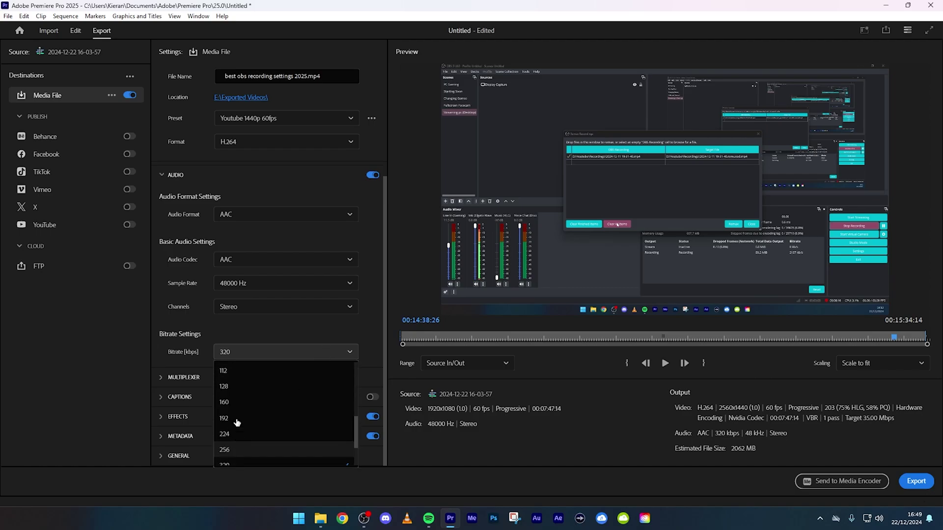
click(295, 351)
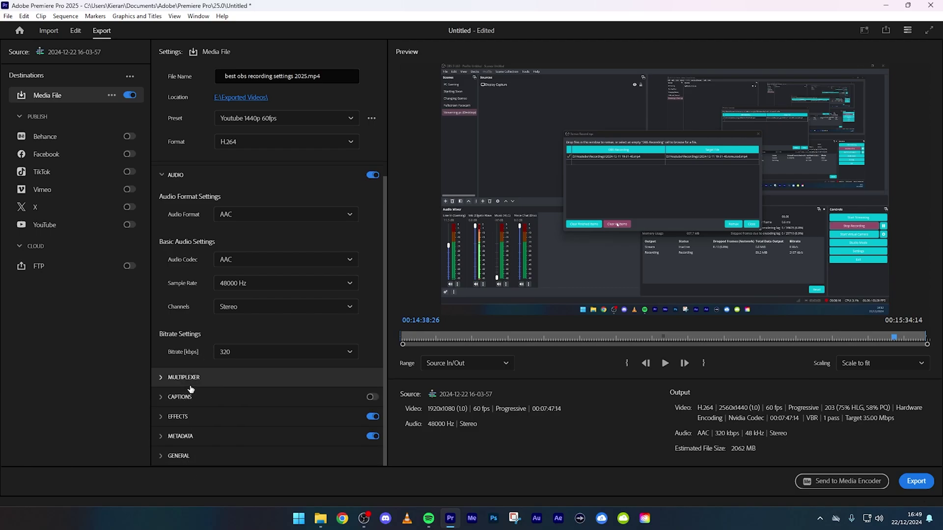
Check the Multiplexer, Effects, Metadata and General sections in turn, leaving them all collapsed.
click(189, 381)
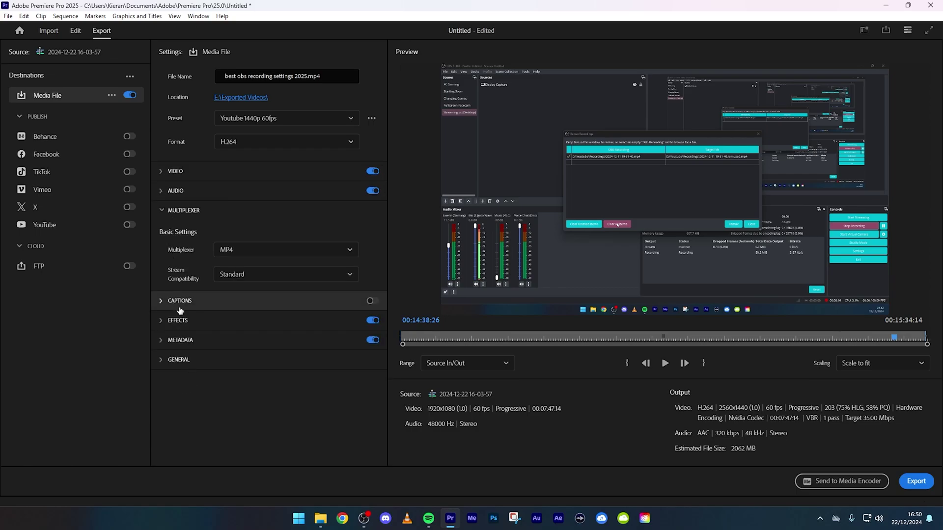
click(180, 322)
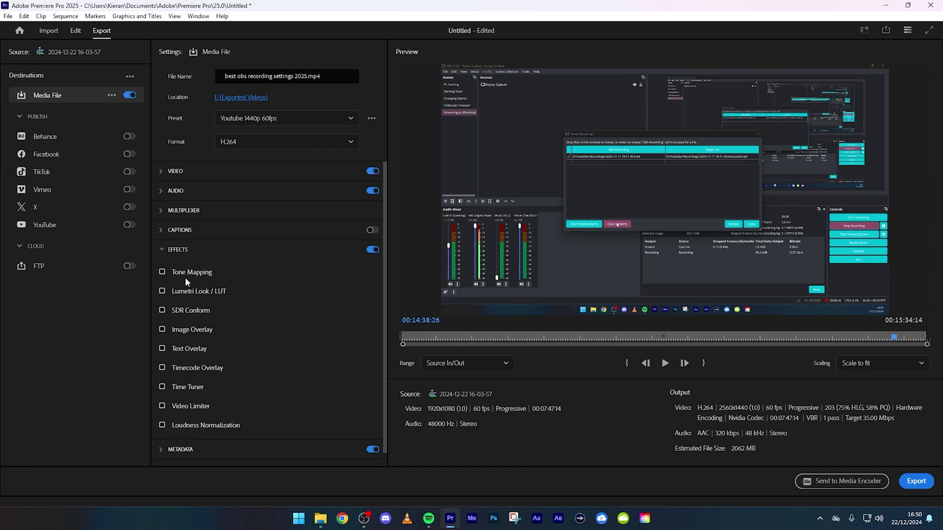
click(193, 251)
click(194, 269)
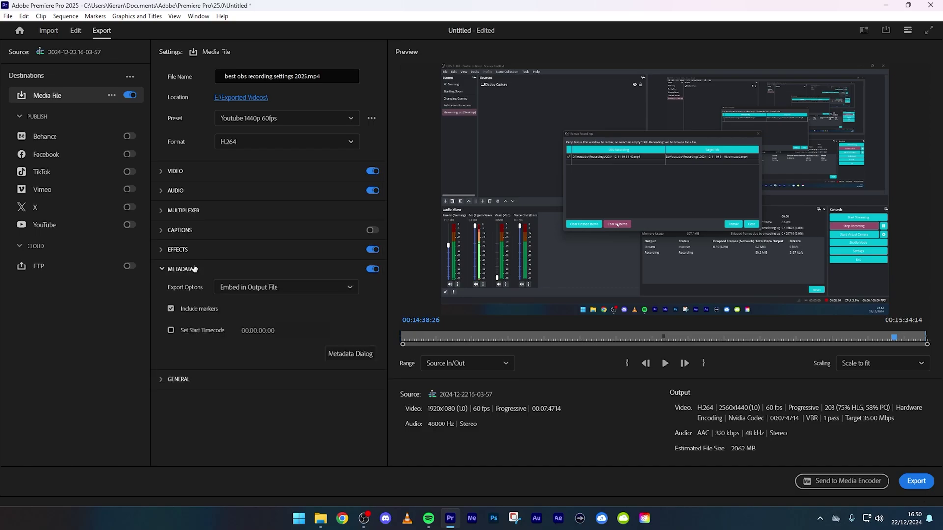
click(193, 269)
click(196, 290)
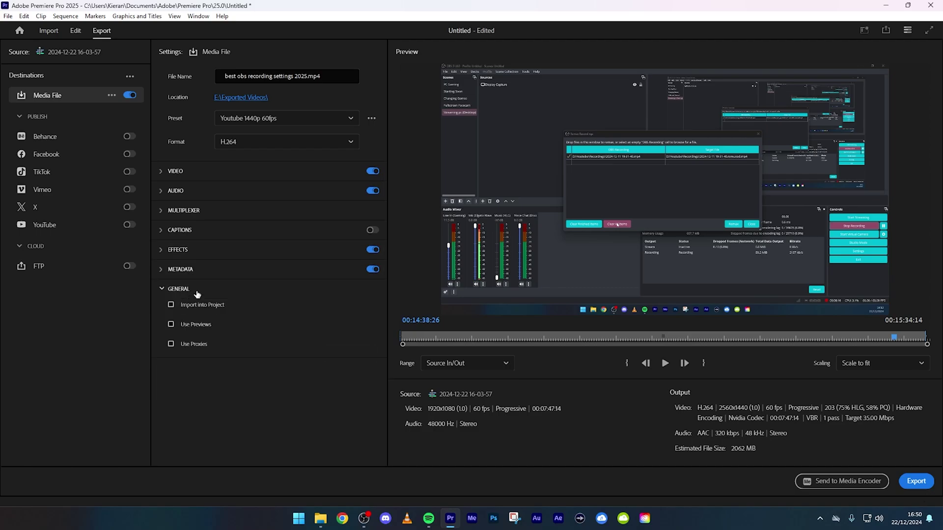
click(196, 291)
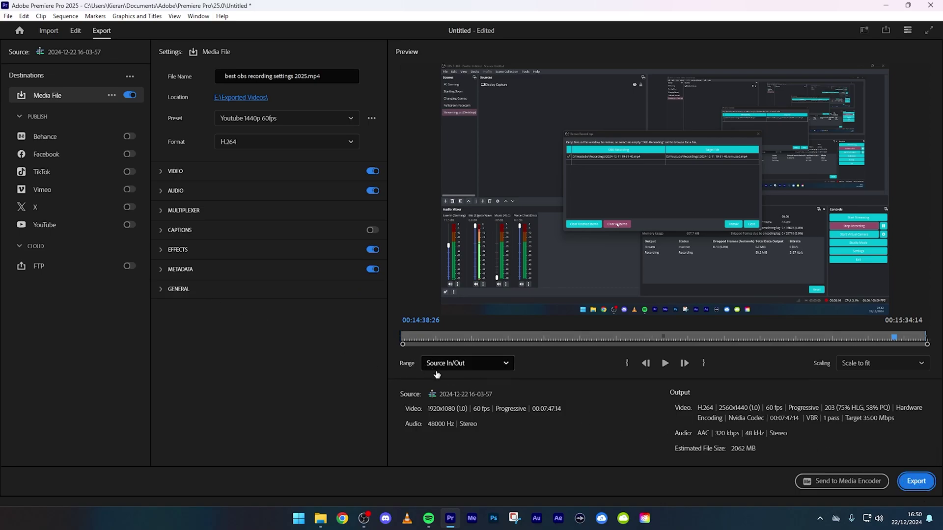
Confirm the Youtube 1440p 60fps preset and export the sequence.
click(254, 124)
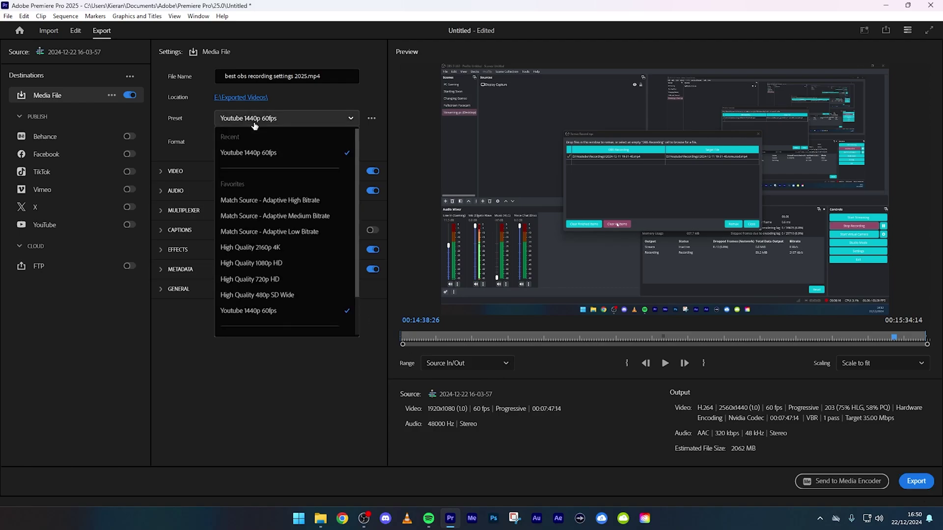
click(247, 153)
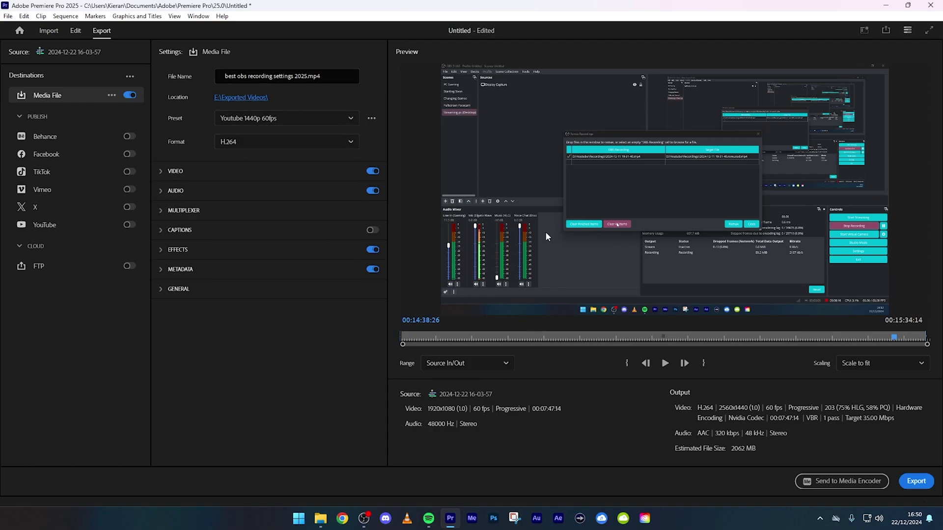
click(923, 483)
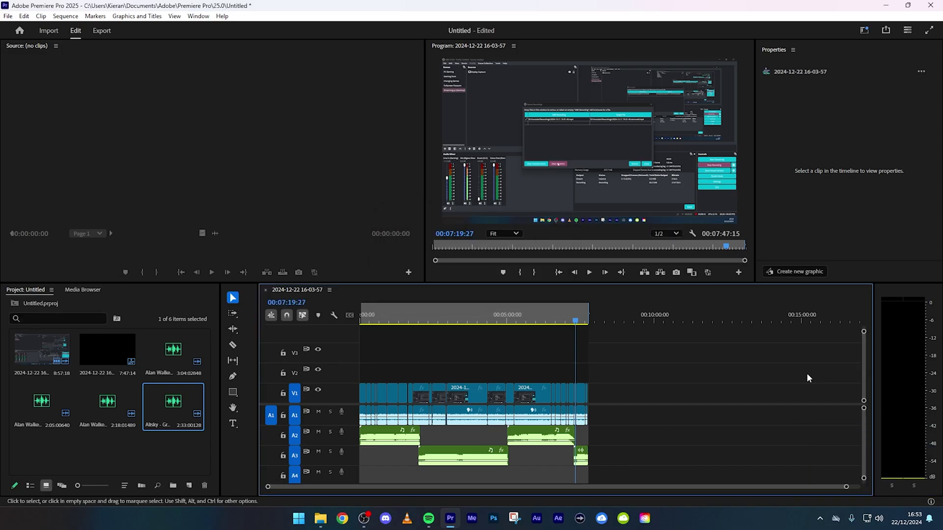
Show the Exported Videos folder on drive E: containing the new 'best obs recording settings 2025' file.
click(320, 519)
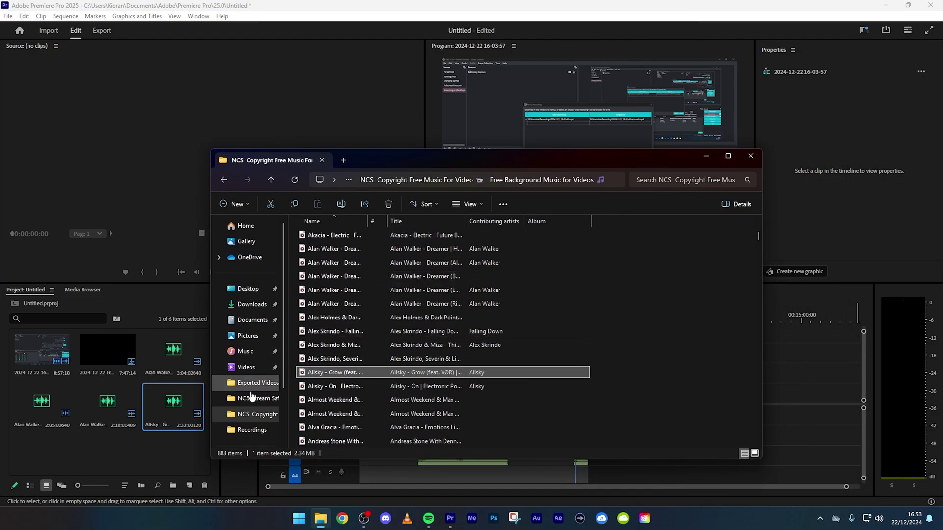
click(253, 386)
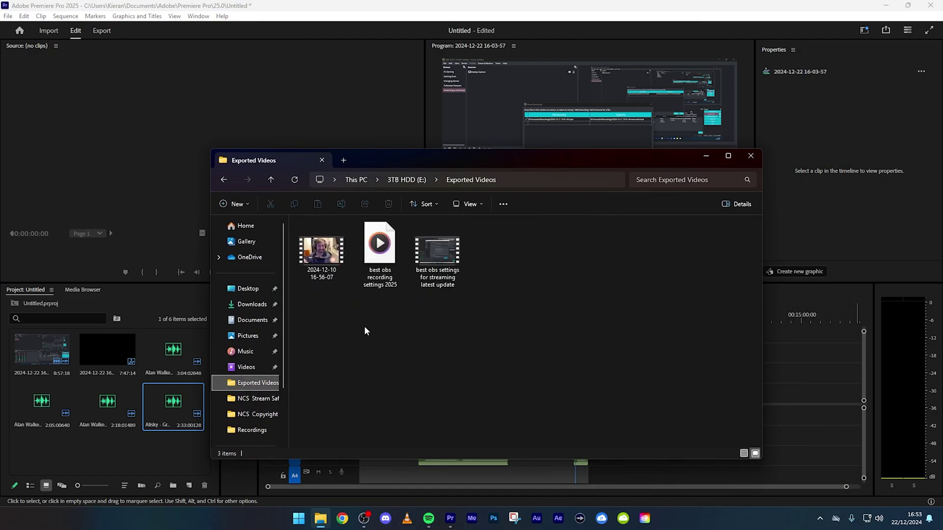